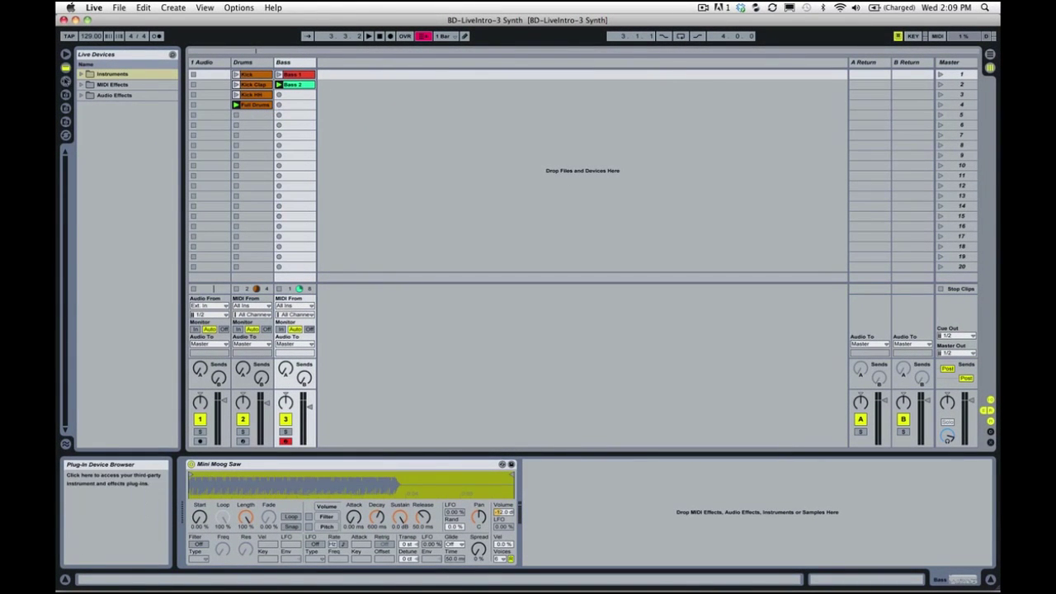
# - Drag Simpler from the browser's Instruments list into Session View, creating MIDI track 4 Simpler
pyautogui.click(66, 69)
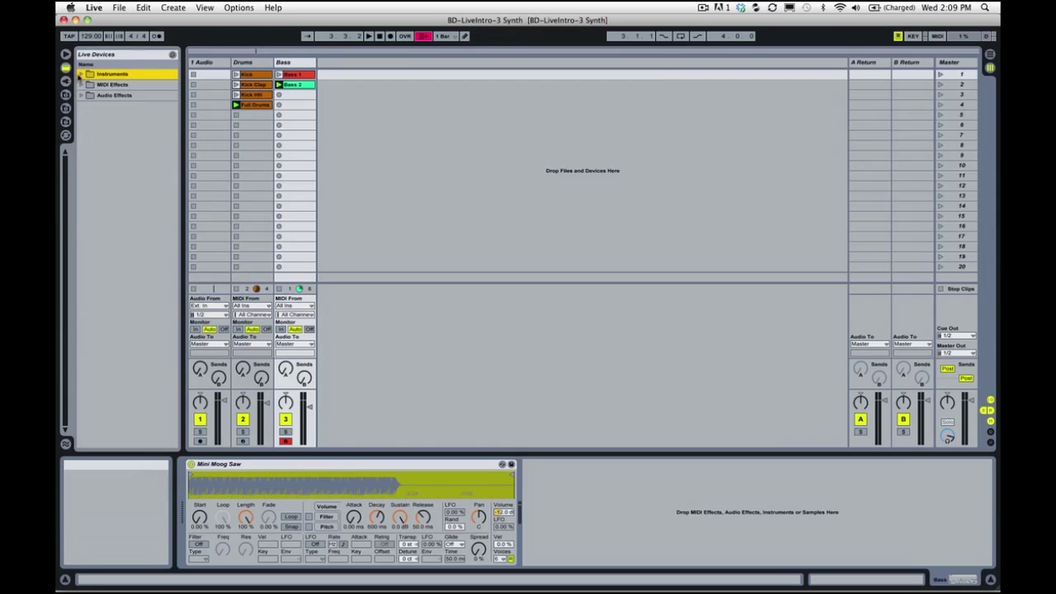
pyautogui.click(81, 74)
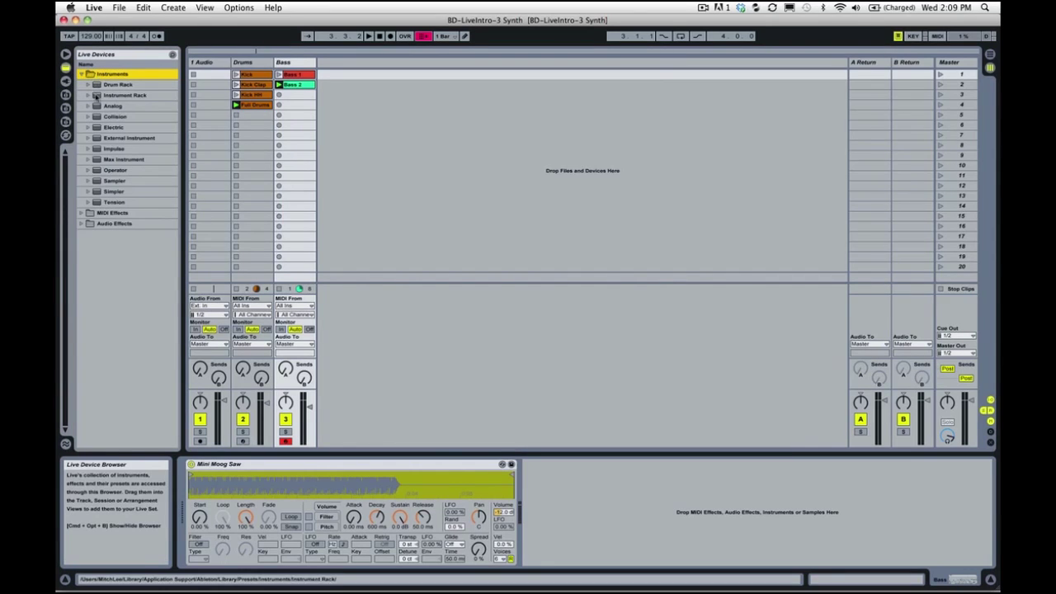
pyautogui.click(107, 193)
pyautogui.moveTo(107, 193); pyautogui.dragTo(367, 175)
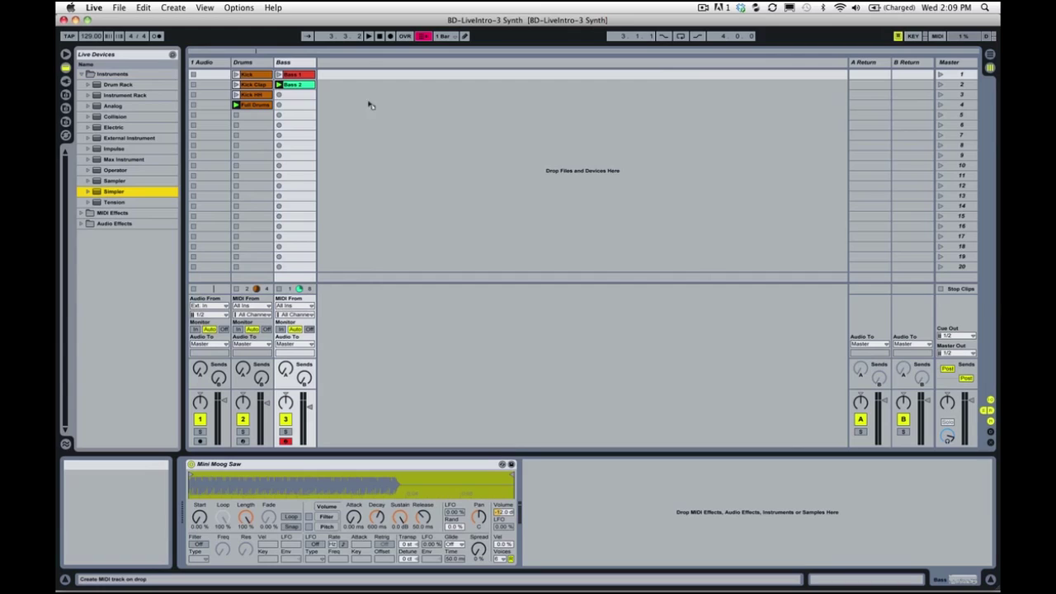
pyautogui.moveTo(353, 104); pyautogui.dragTo(353, 103)
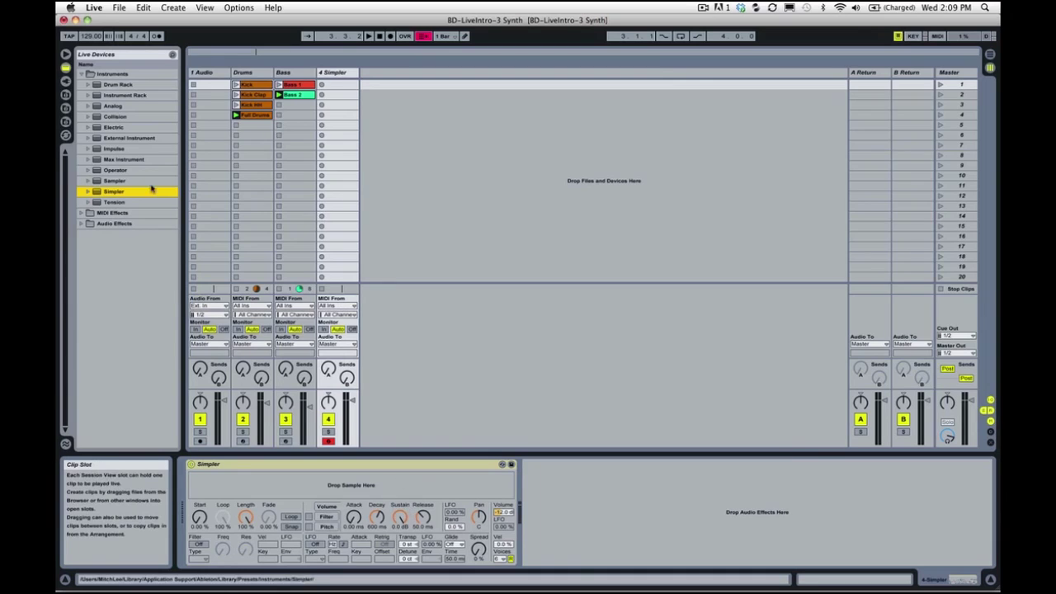
# - Load ARP Poly Lead - C3.aif from the Samples folder into Simpler's Drop Sample Here area
pyautogui.click(65, 94)
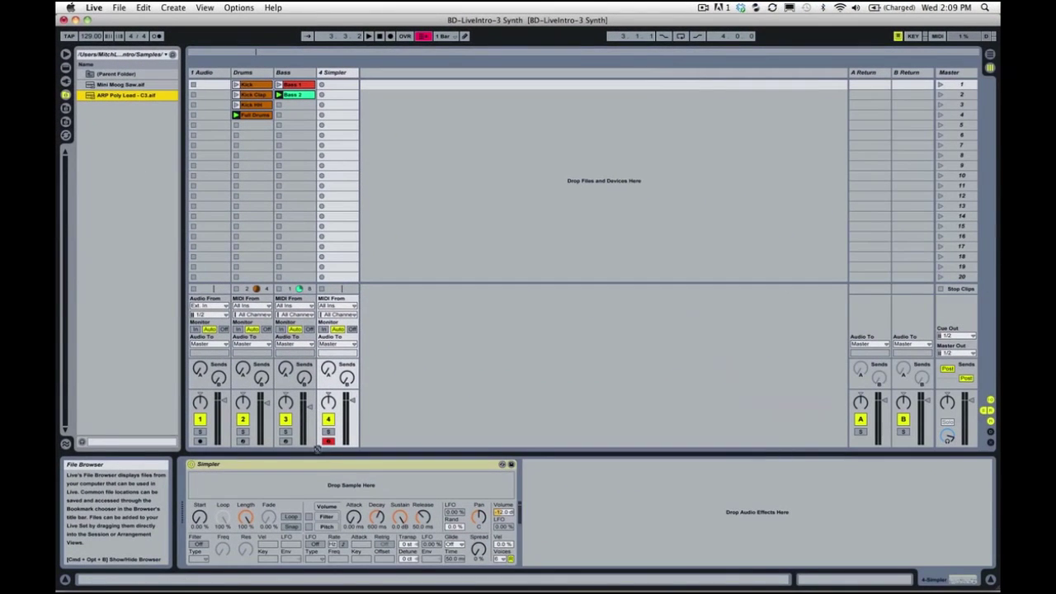
pyautogui.moveTo(317, 448); pyautogui.dragTo(351, 488)
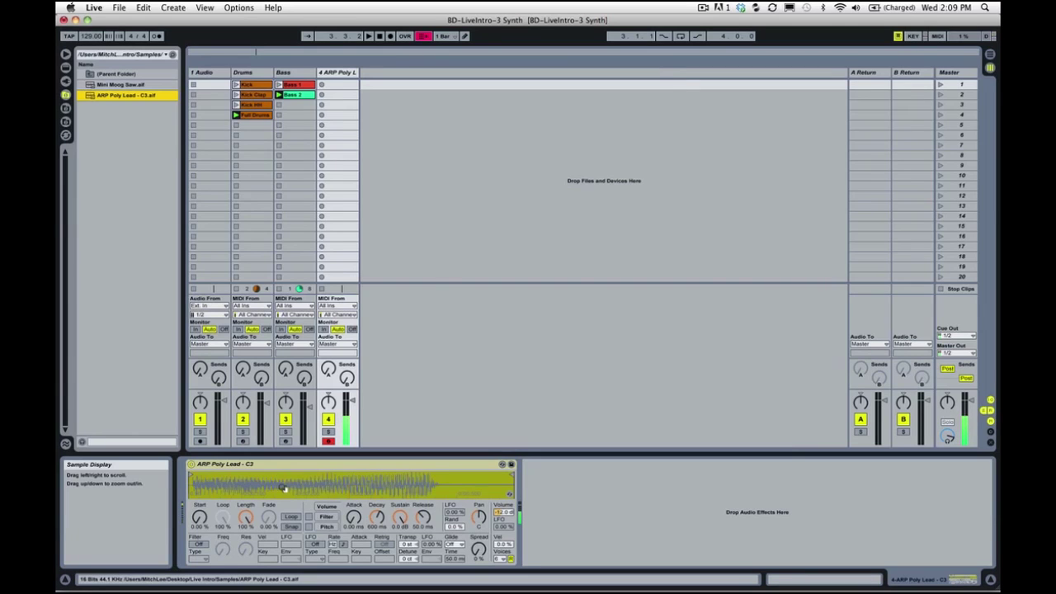
pyautogui.moveTo(284, 589)
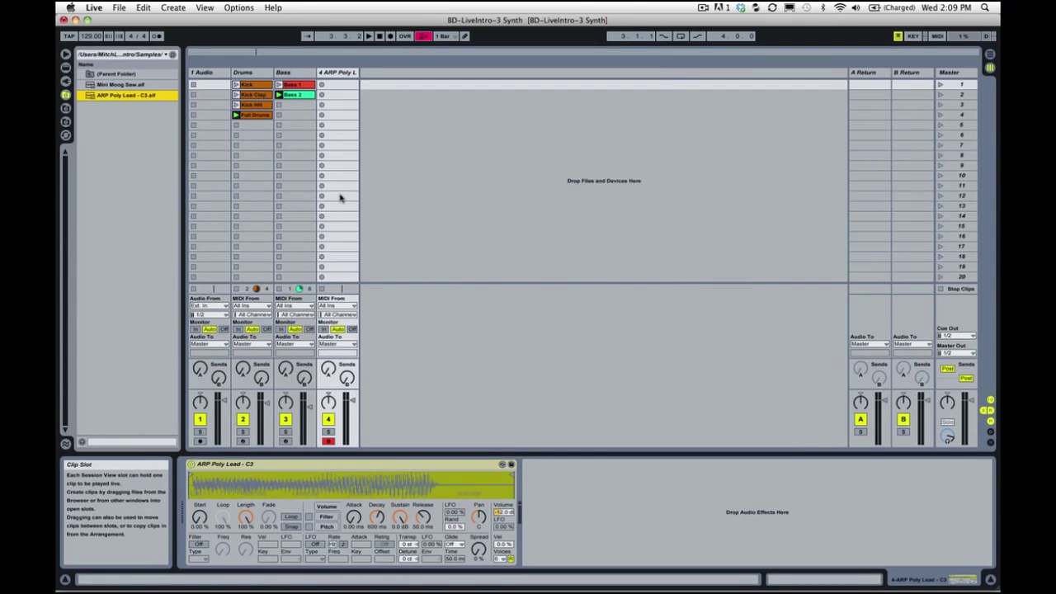
# - Create a two-bar MIDI clip and draw an F3 and G#3 chord at 1.1.1, one beat long
pyautogui.doubleClick(337, 85)
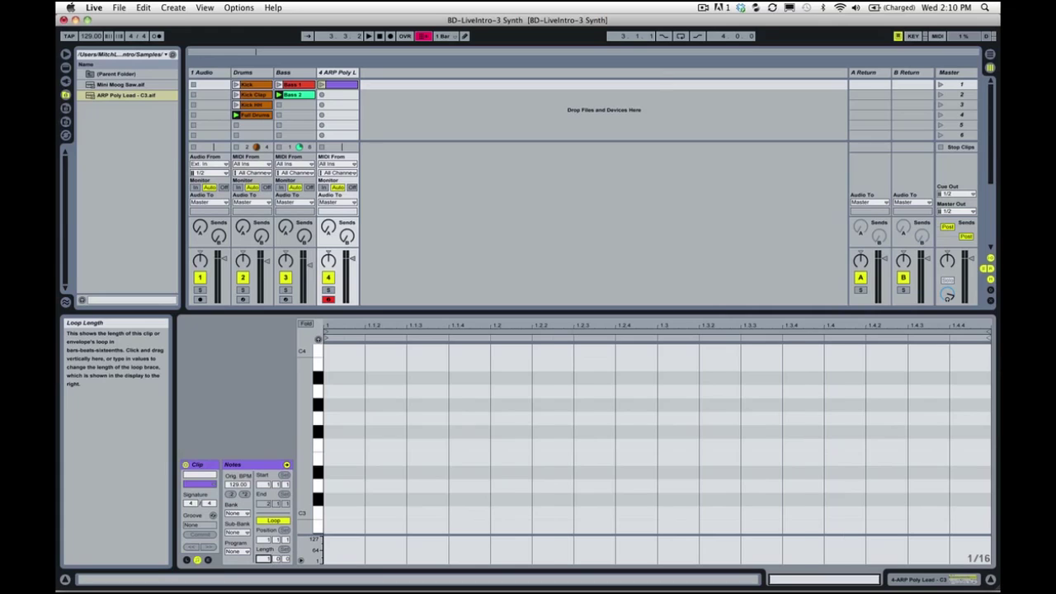
pyautogui.moveTo(263, 558); pyautogui.dragTo(263, 551)
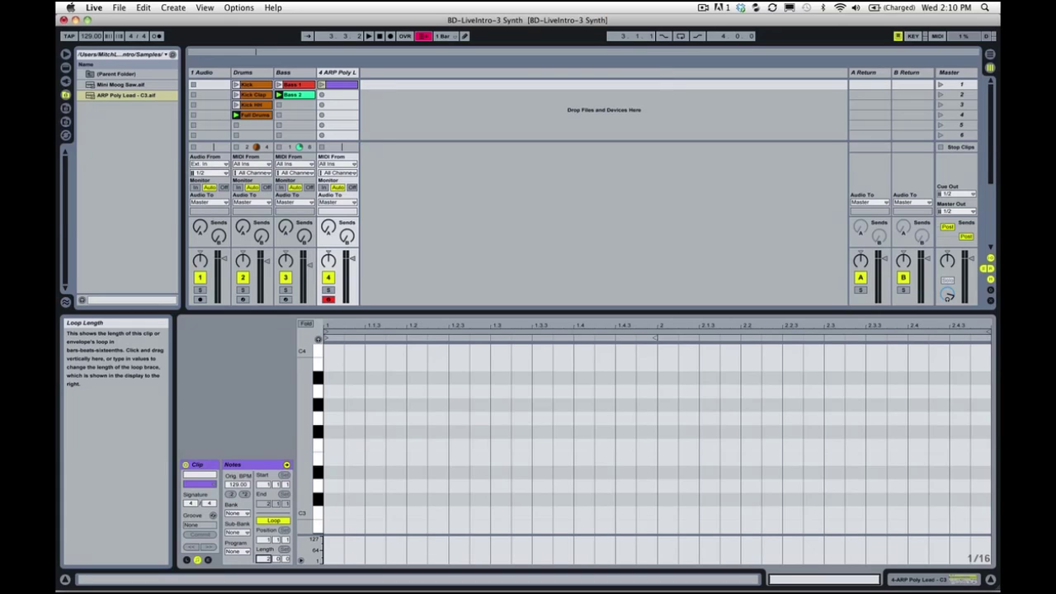
pyautogui.doubleClick(335, 448)
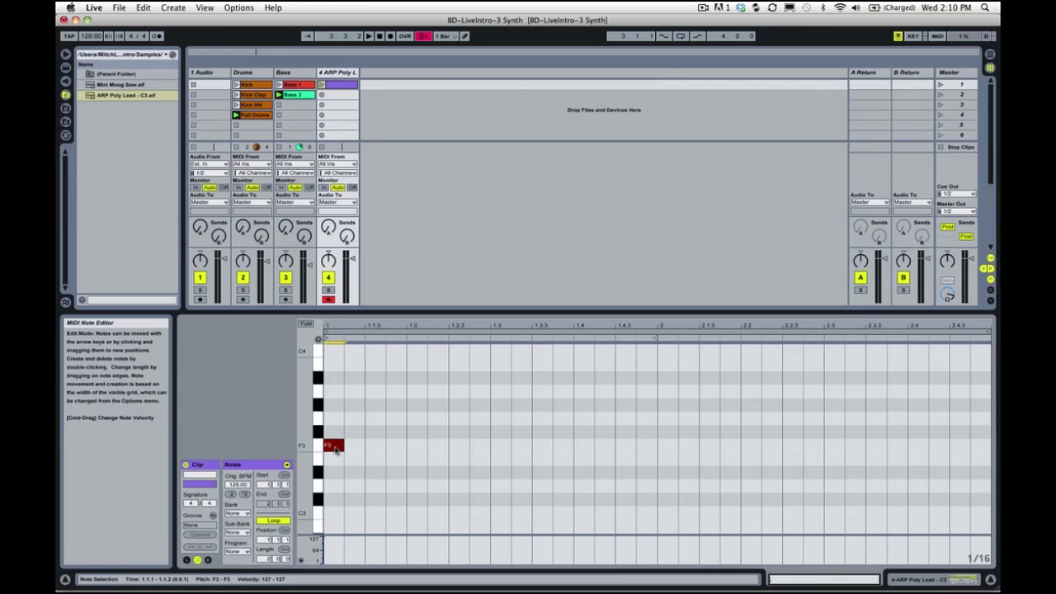
pyautogui.doubleClick(331, 405)
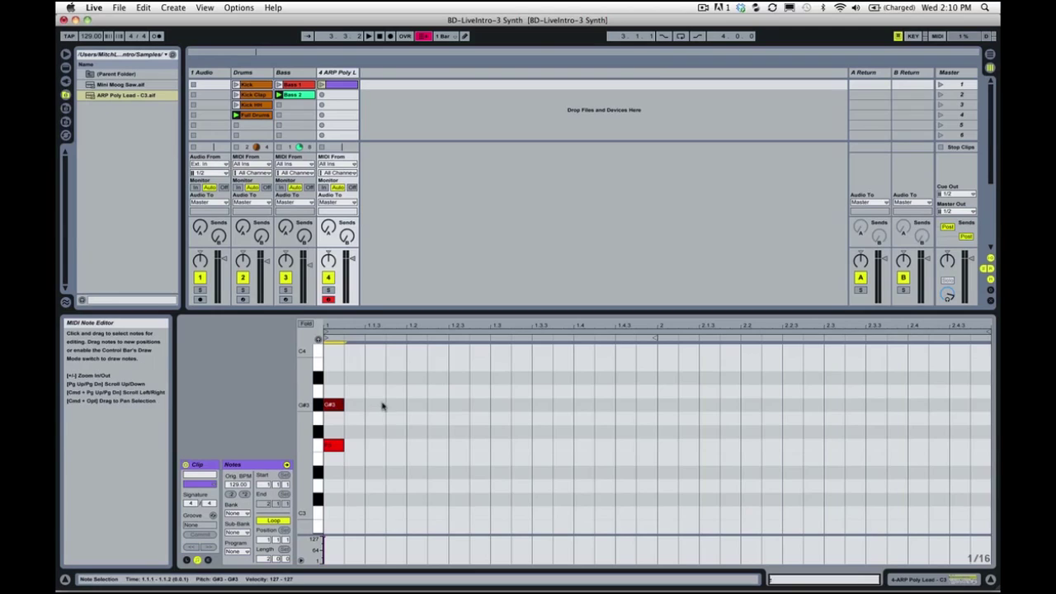
pyautogui.moveTo(365, 385); pyautogui.dragTo(427, 445)
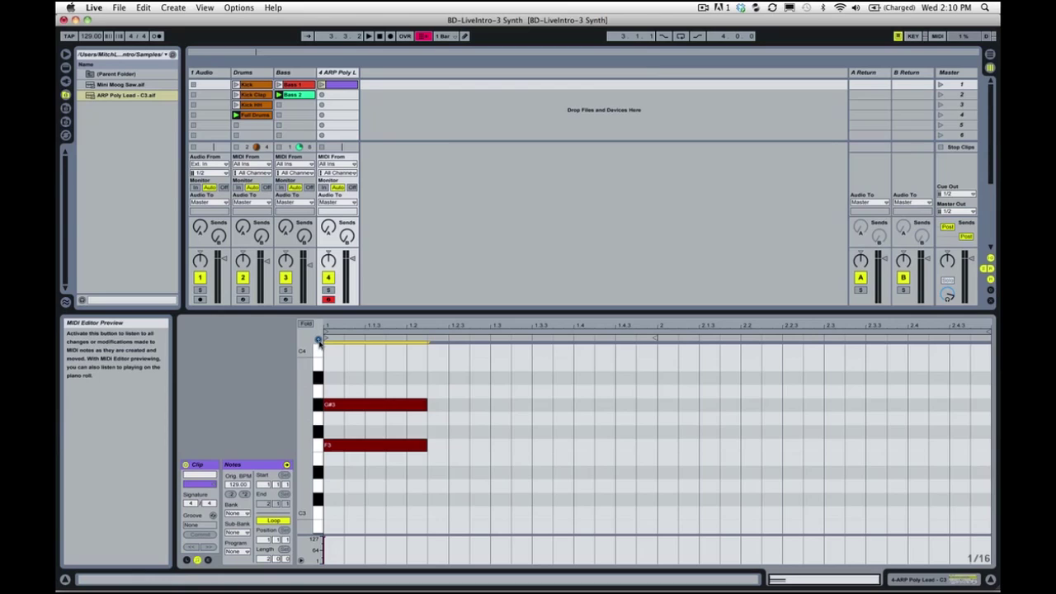
# - Enable MIDI Editor Preview and select both chord notes
pyautogui.click(318, 404)
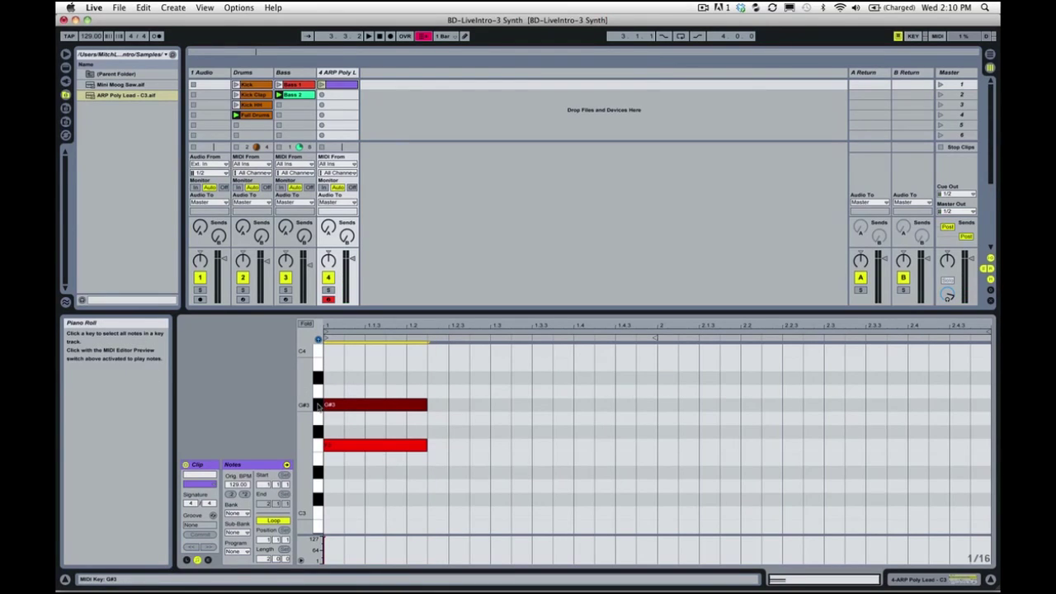
pyautogui.click(318, 340)
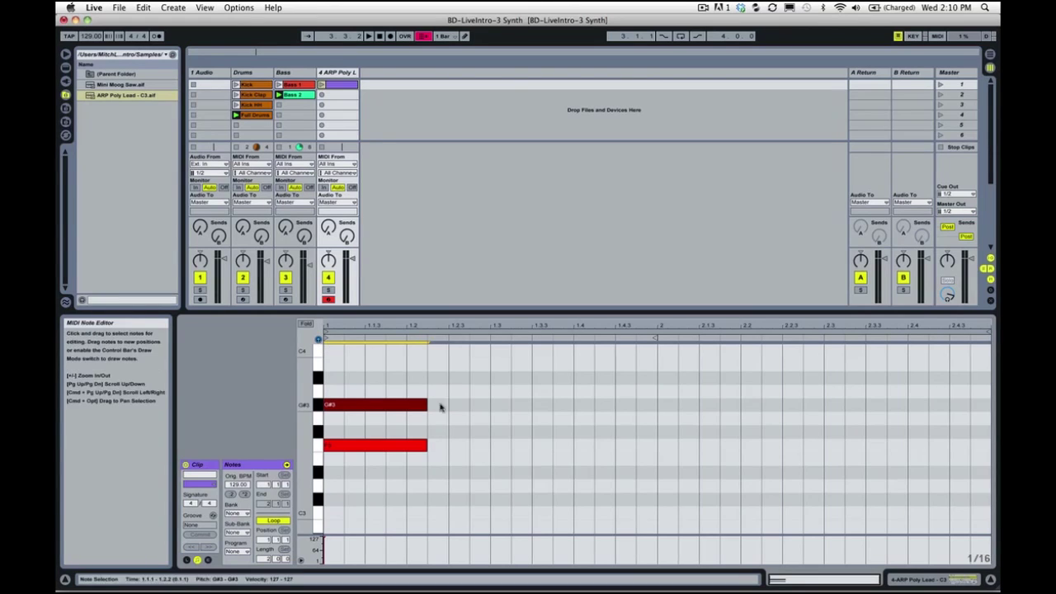
pyautogui.moveTo(459, 388); pyautogui.dragTo(388, 448)
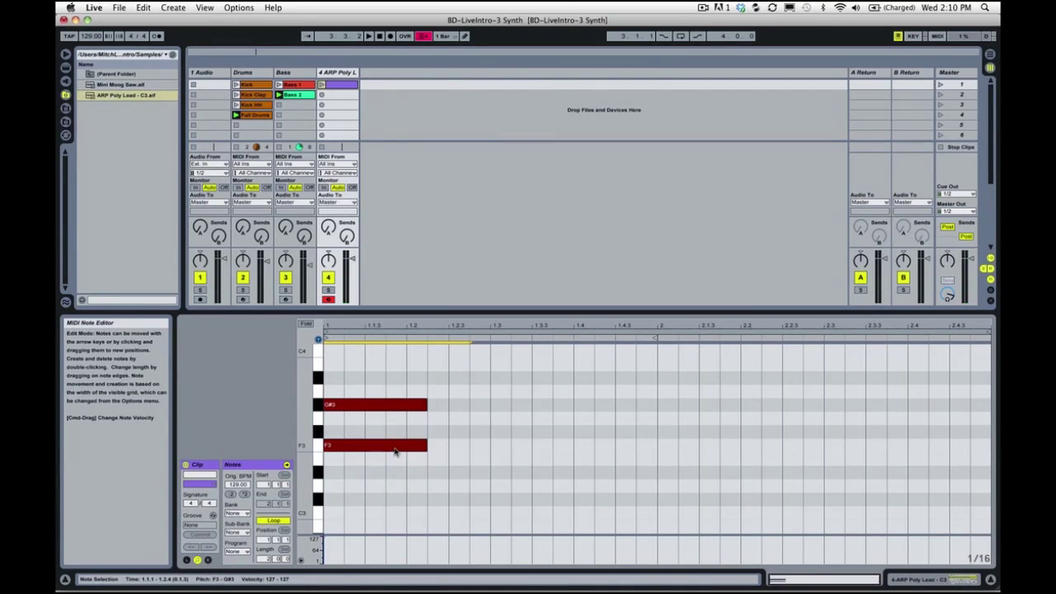
# - Alt-drag a copy of the chord one beat later and higher, then turn off MIDI Editor Preview
pyautogui.press('alt')
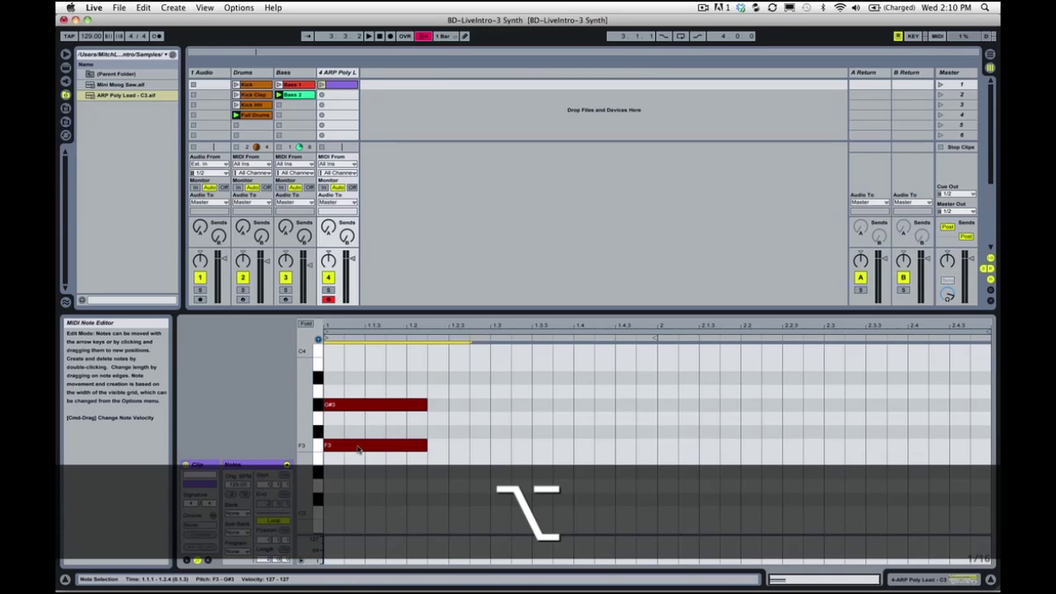
pyautogui.moveTo(358, 448); pyautogui.dragTo(480, 377)
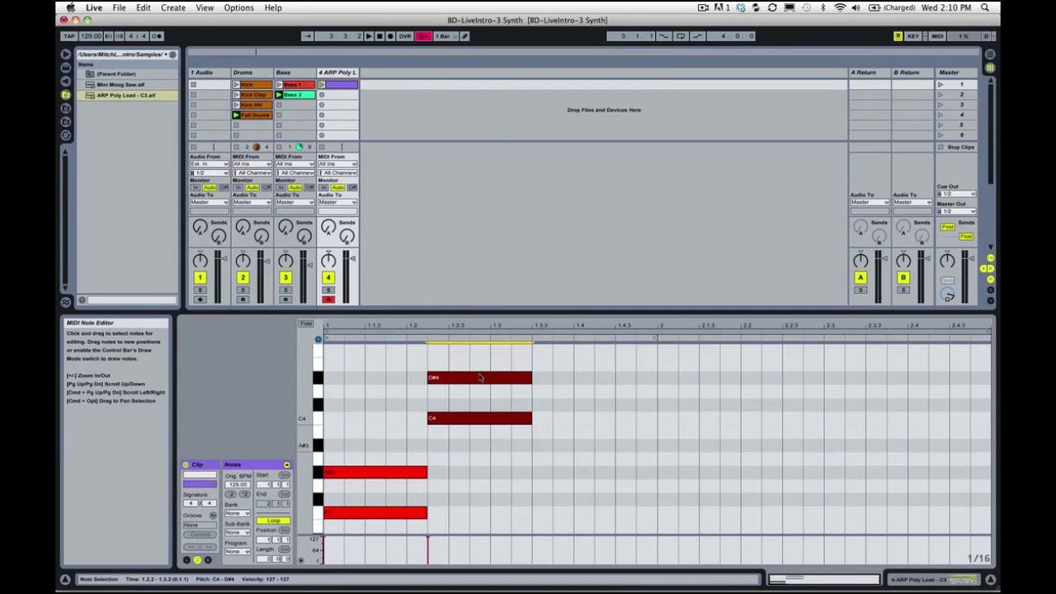
pyautogui.click(318, 339)
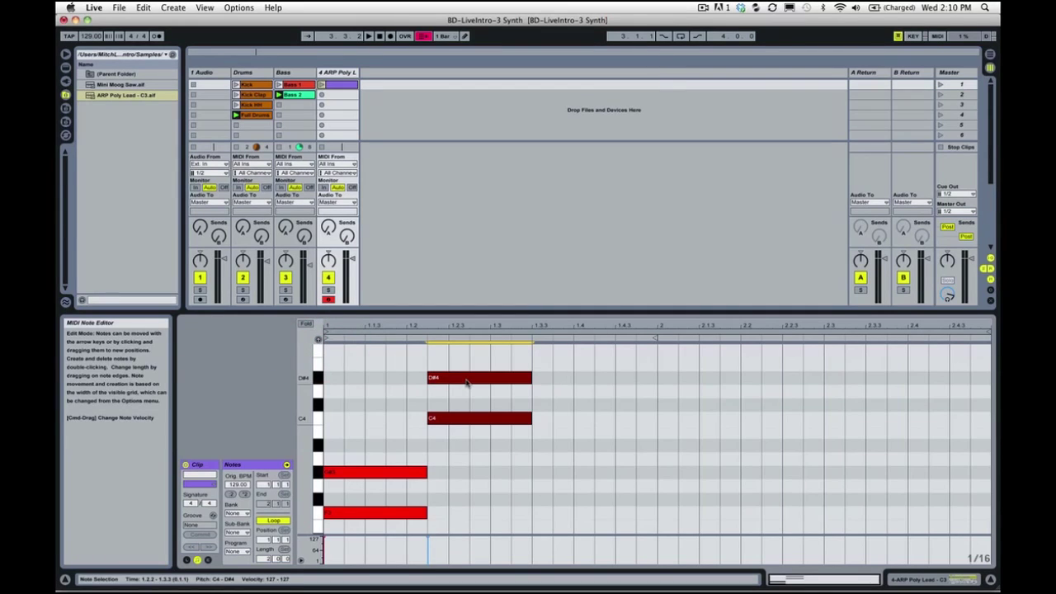
# - Add an A#3/G3 chord at 1.4.2 and a D#3/C3 chord at 2.2
pyautogui.moveTo(466, 380); pyautogui.dragTo(575, 446)
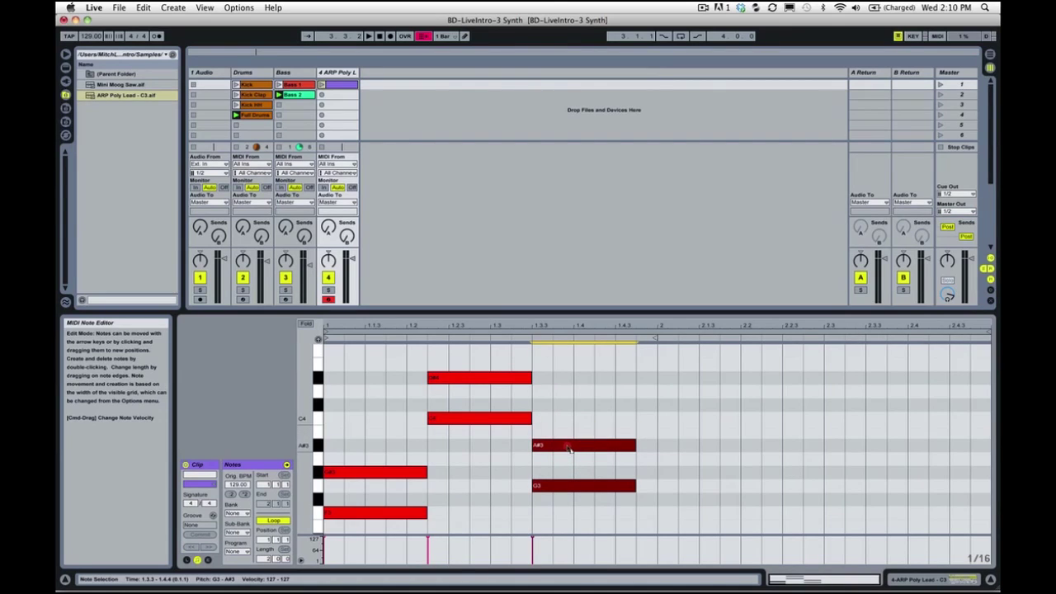
pyautogui.moveTo(575, 446); pyautogui.dragTo(636, 446)
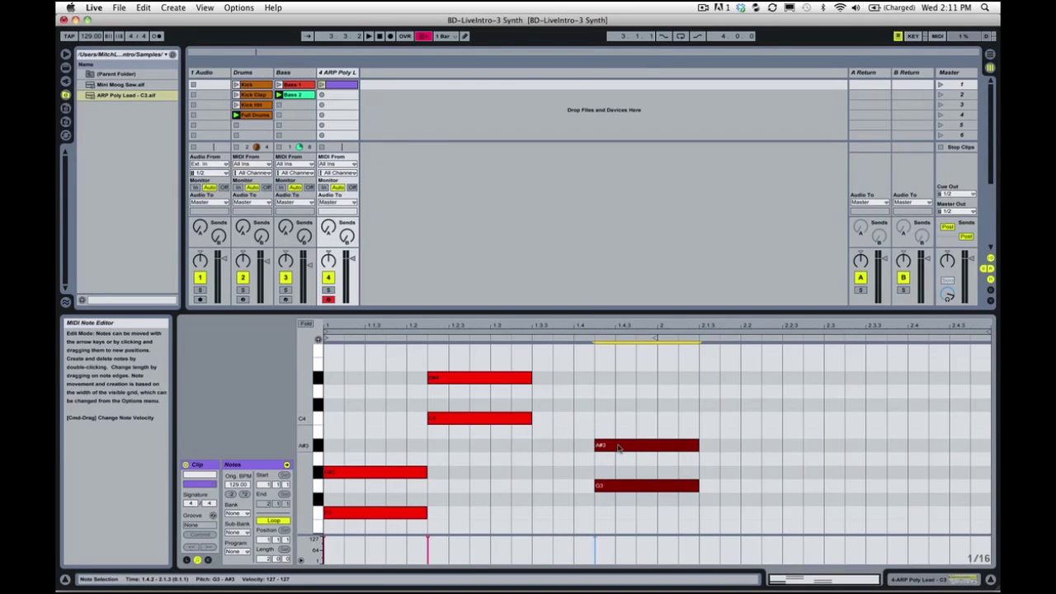
pyautogui.moveTo(620, 448); pyautogui.dragTo(762, 512)
pyautogui.scroll(-3, 761, 501)
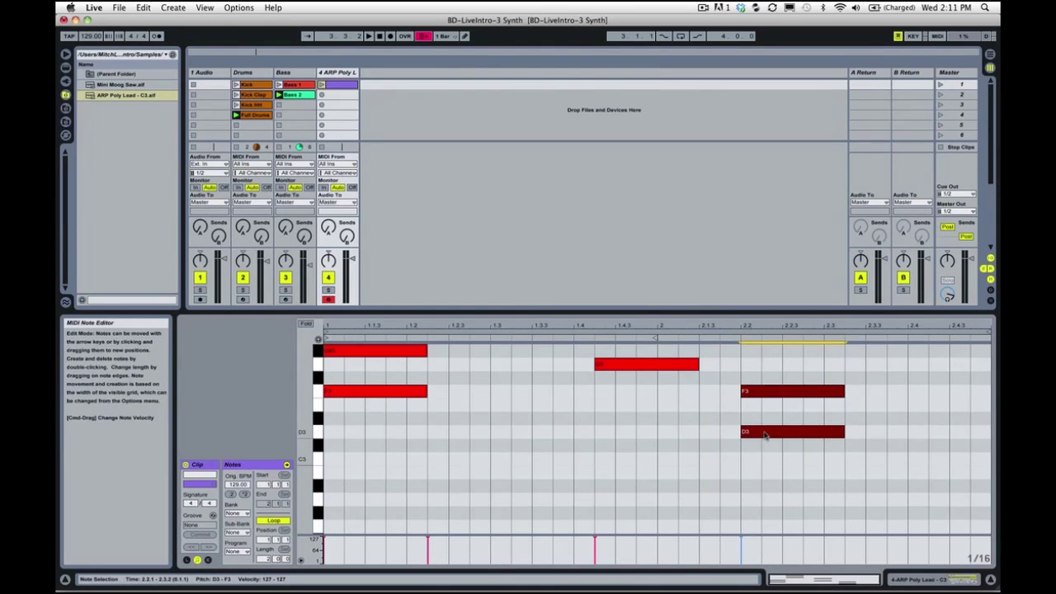
pyautogui.moveTo(767, 437); pyautogui.dragTo(767, 458)
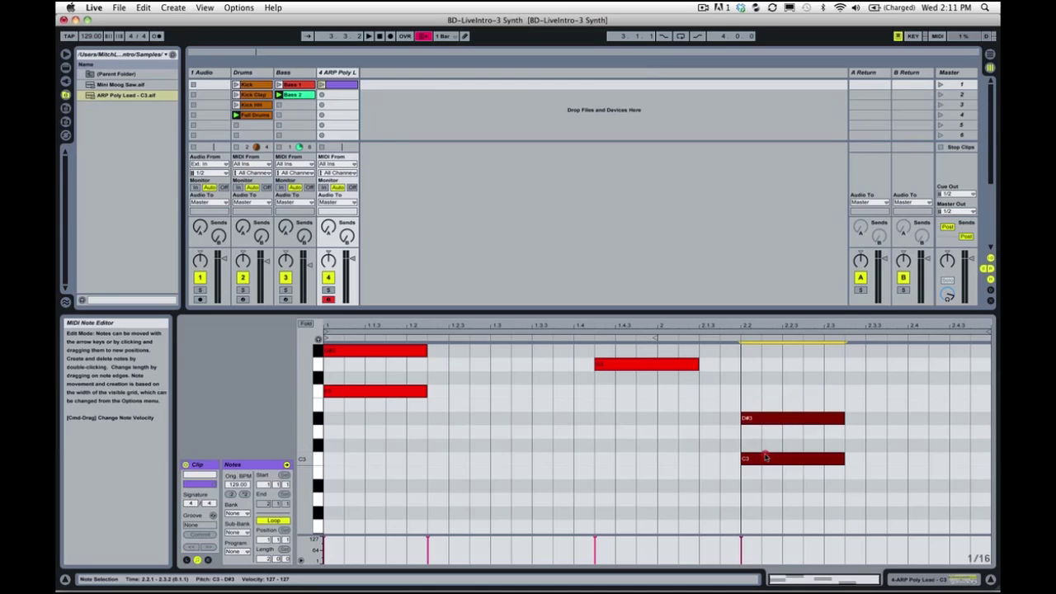
pyautogui.click(766, 457)
pyautogui.scroll(3, 766, 453)
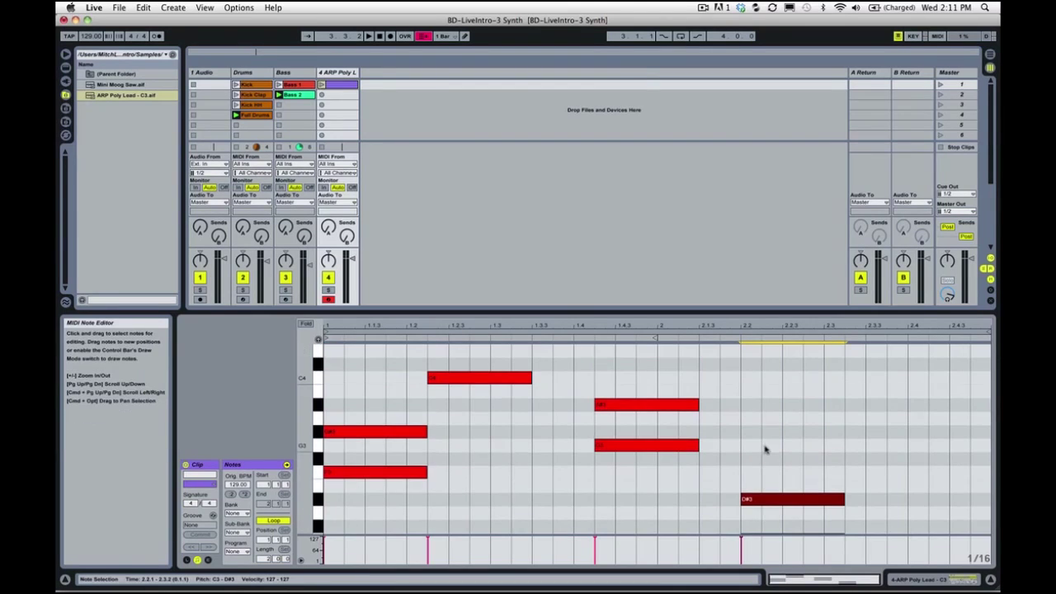
# - Toggle OVR on and off, solo track 4, and launch the ARP clip
pyautogui.click(405, 36)
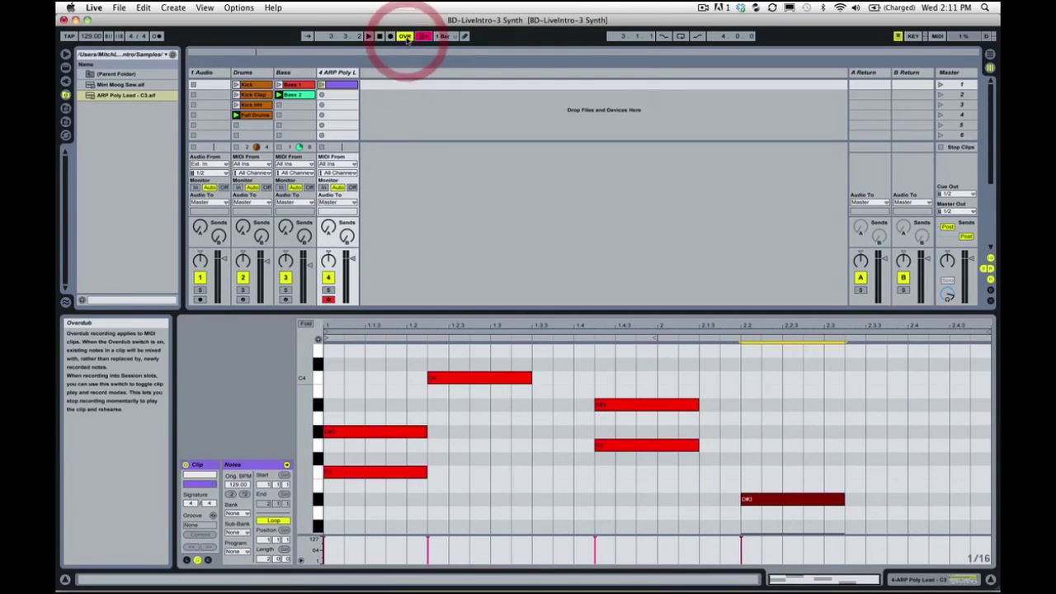
pyautogui.click(405, 36)
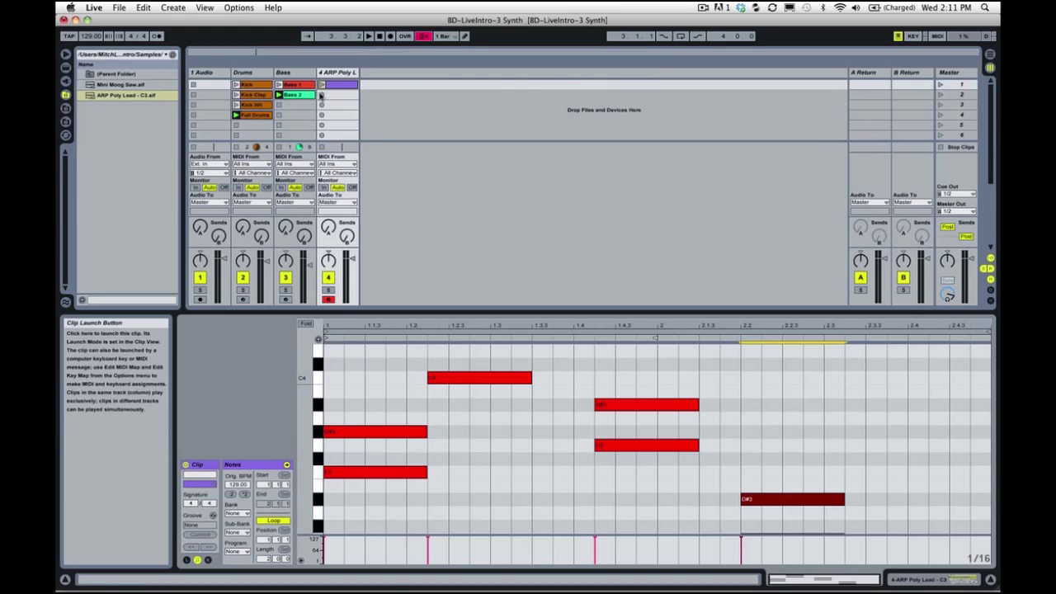
pyautogui.click(327, 290)
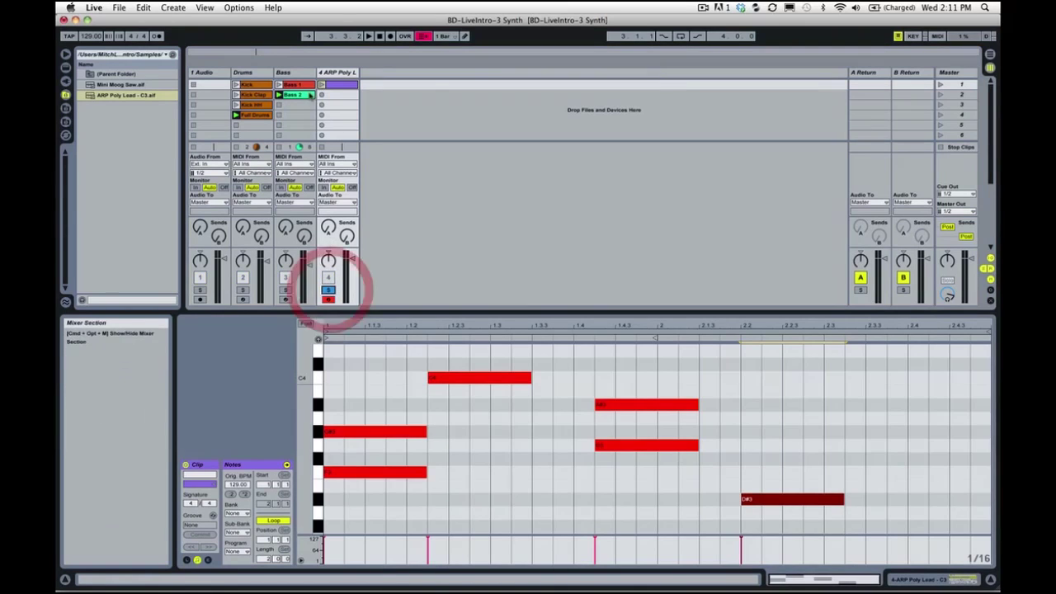
pyautogui.click(322, 85)
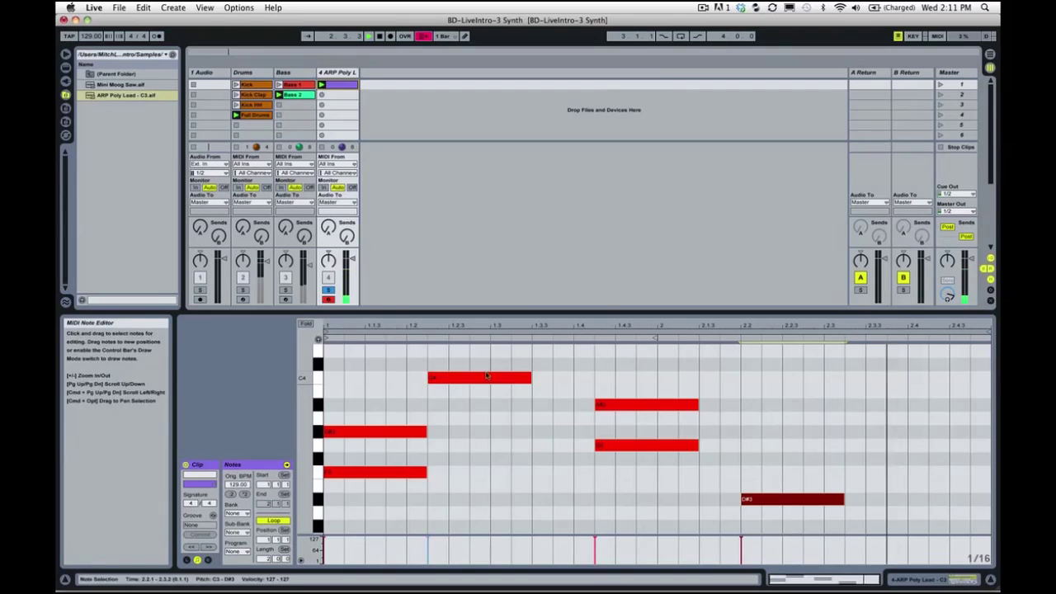
# - Nudge the D#4/C4 and A#3/G3 chords one 1/16 step later, A#3/G3 now at 1.4.3
pyautogui.scroll(2, 487, 375)
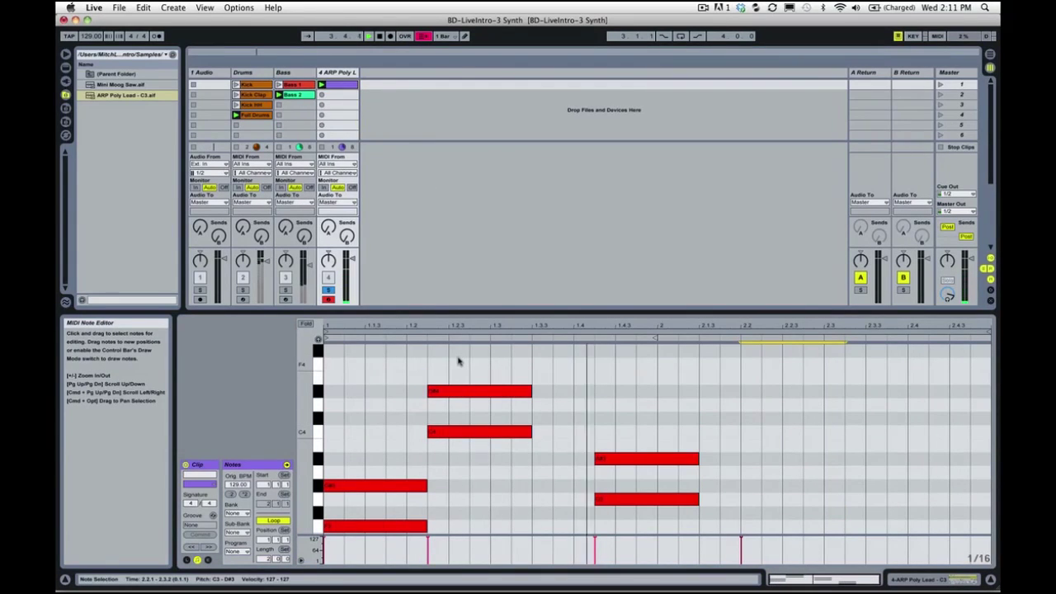
pyautogui.moveTo(457, 358); pyautogui.dragTo(487, 436)
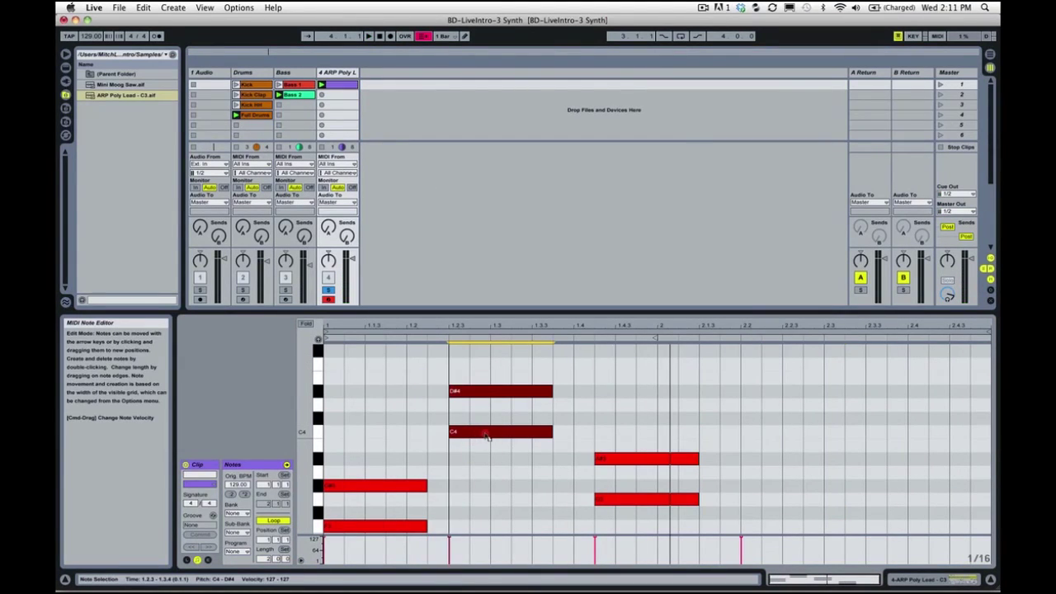
pyautogui.scroll(-2, 532, 480)
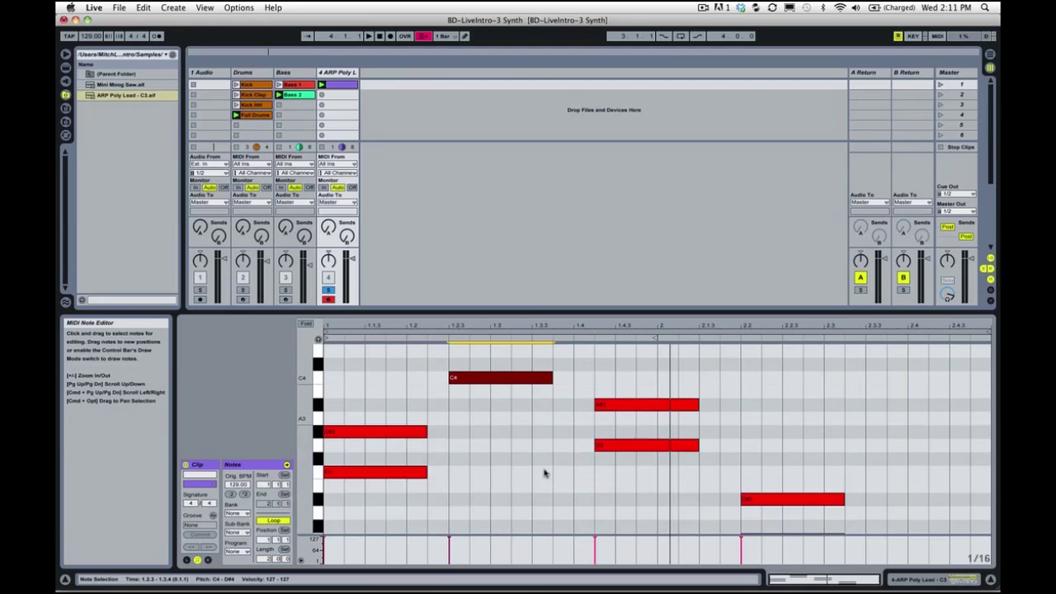
pyautogui.scroll(-2, 545, 472)
pyautogui.scroll(2, 644, 421)
pyautogui.moveTo(734, 350); pyautogui.dragTo(643, 450)
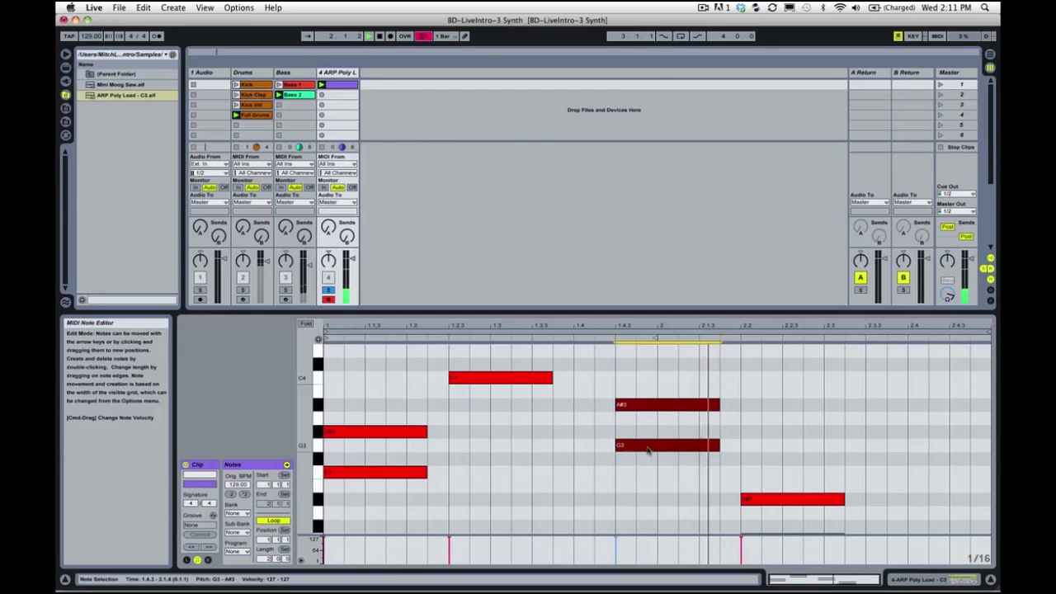
pyautogui.click(612, 364)
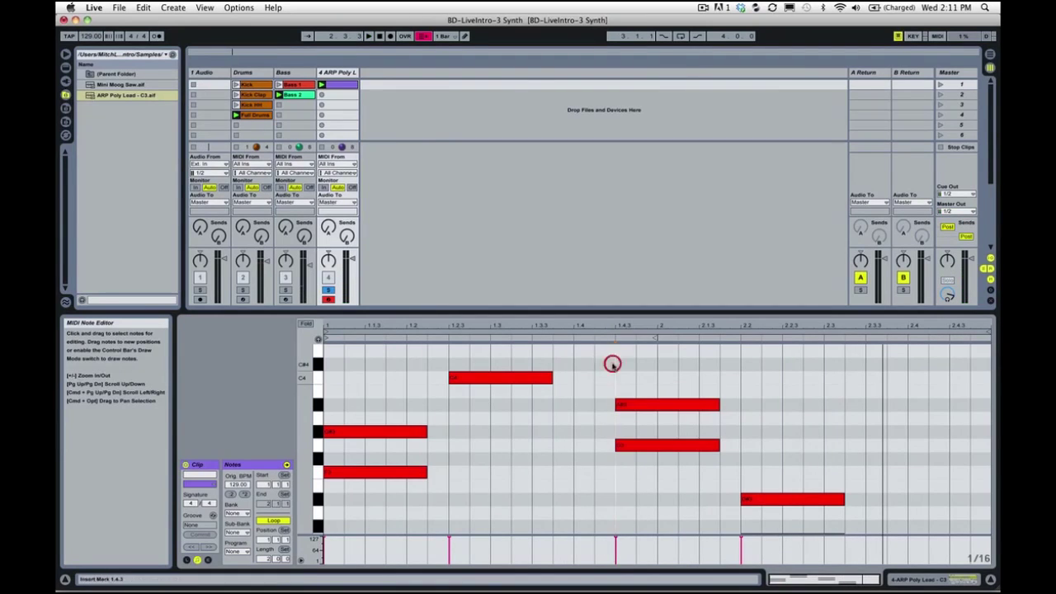
# - Unsolo track 4 to hear the ARP clip with Drums and Bass, then stop playback
pyautogui.click(329, 291)
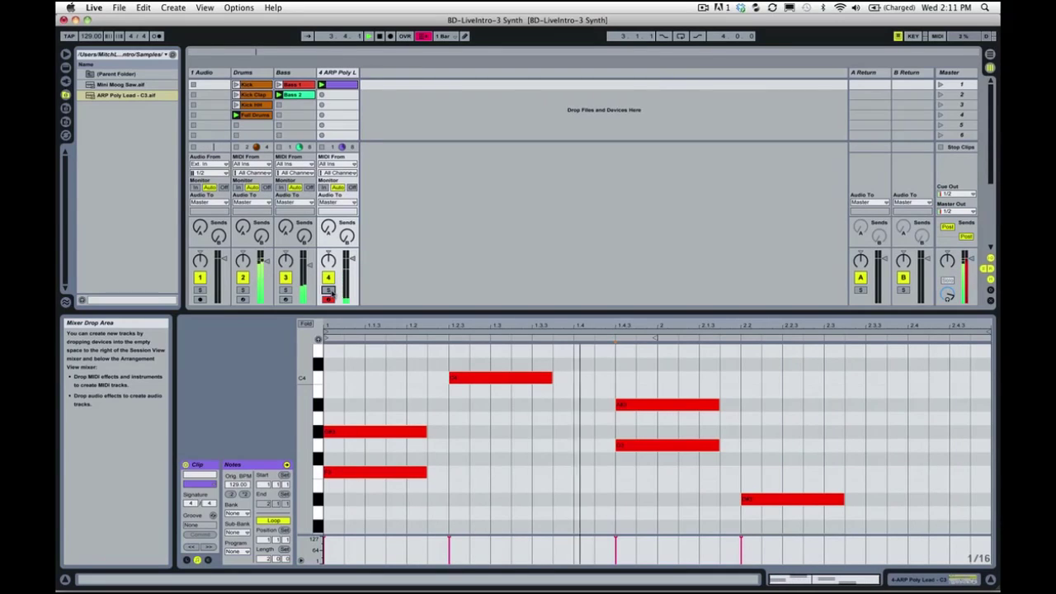
pyautogui.press('space')
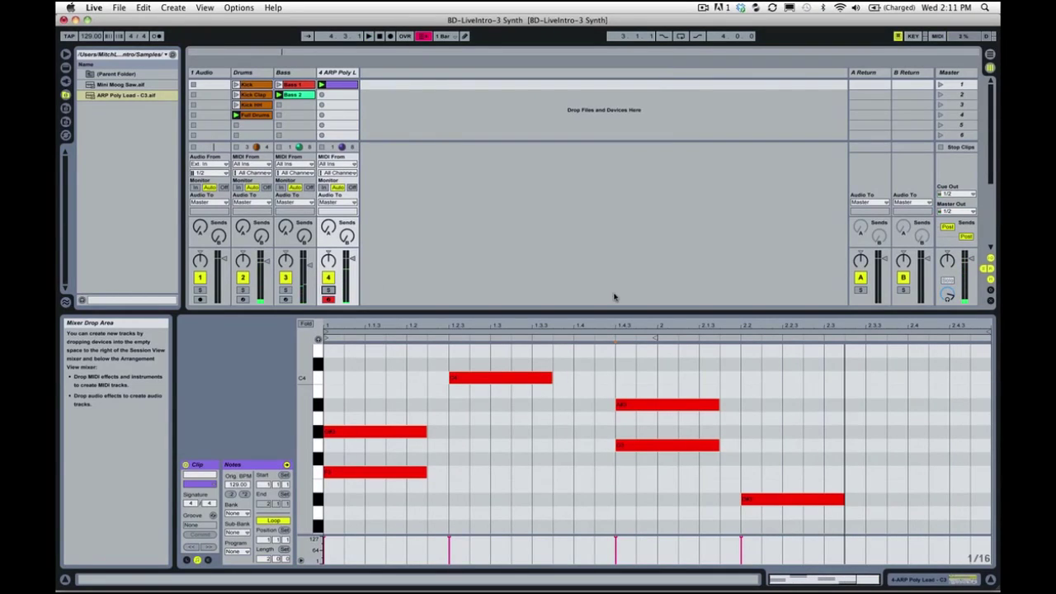